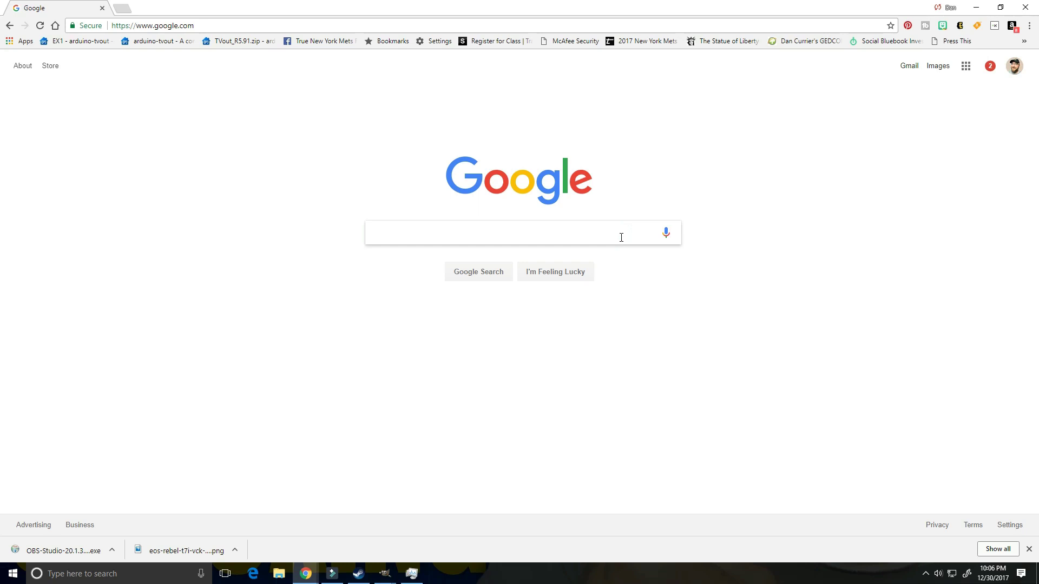
Step: Search Google for 'obs studio', correcting the typo in the query
{"action": "type", "text": "obs s"}
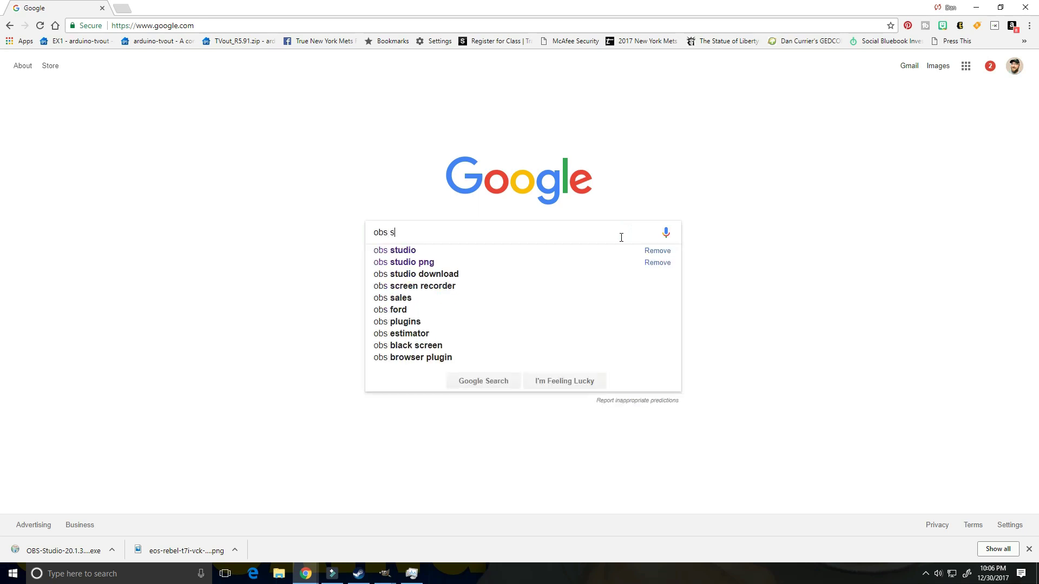
{"action": "type", "text": "tuido"}
{"action": "key", "text": "BackSpace"}
{"action": "key", "text": "BackSpace"}
{"action": "key", "text": "BackSpace"}
{"action": "type", "text": "dio"}
{"action": "key", "text": "Return"}
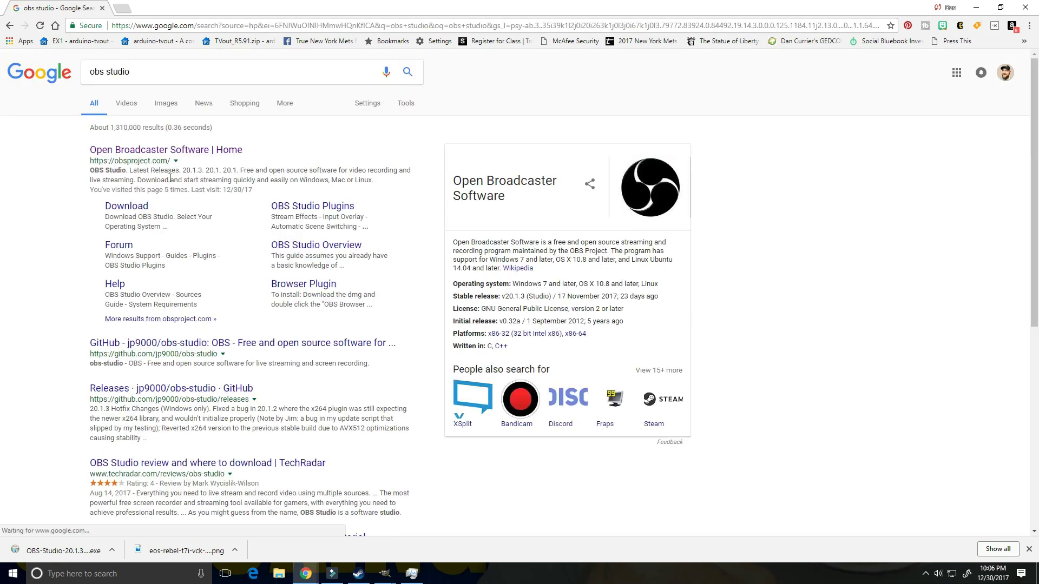
Step: Download the Windows OBS Studio installer from the official obsproject.com site
{"action": "left_click", "coordinate": [179, 150]}
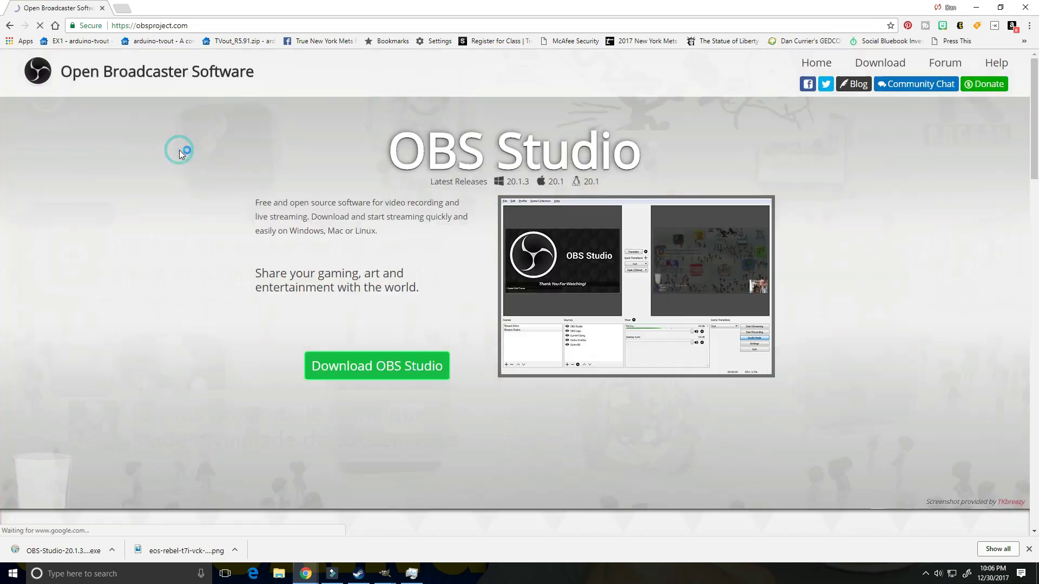
{"action": "left_click", "coordinate": [404, 374]}
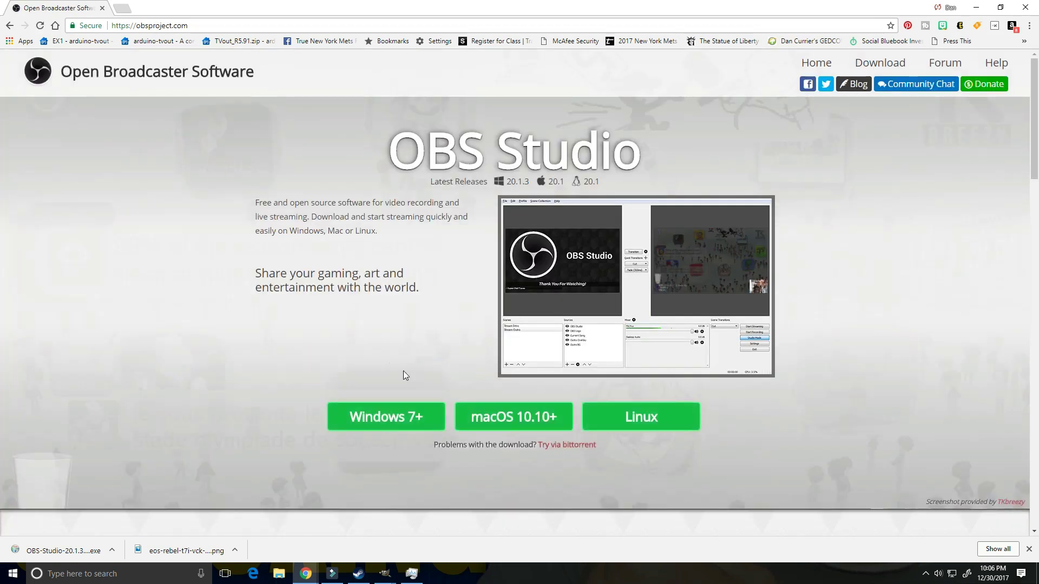
{"action": "left_click", "coordinate": [404, 415]}
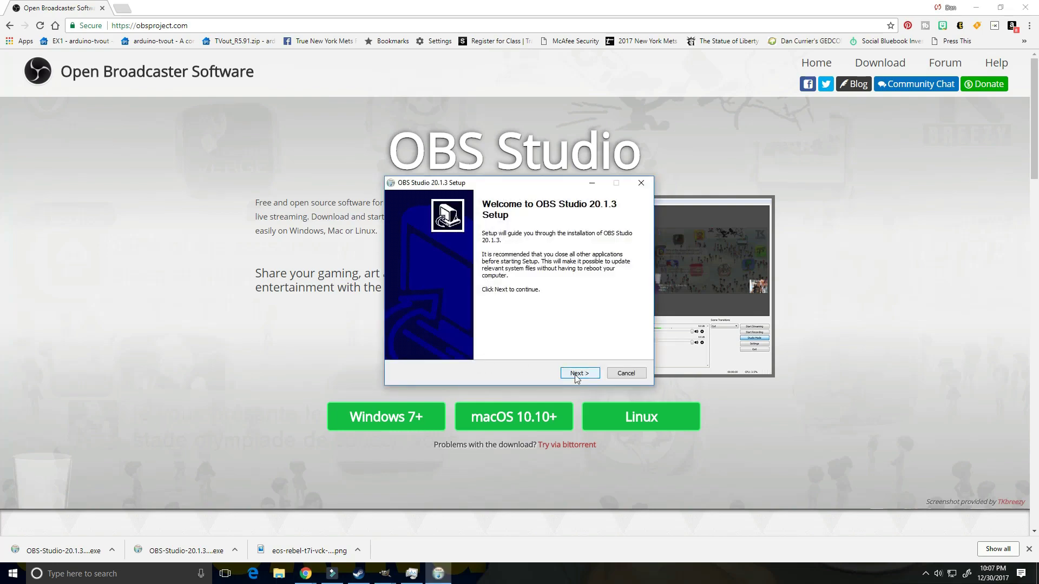
Step: Install OBS Studio 20.1.3 with default components and accept the OBS licence terms
{"action": "left_click", "coordinate": [577, 377]}
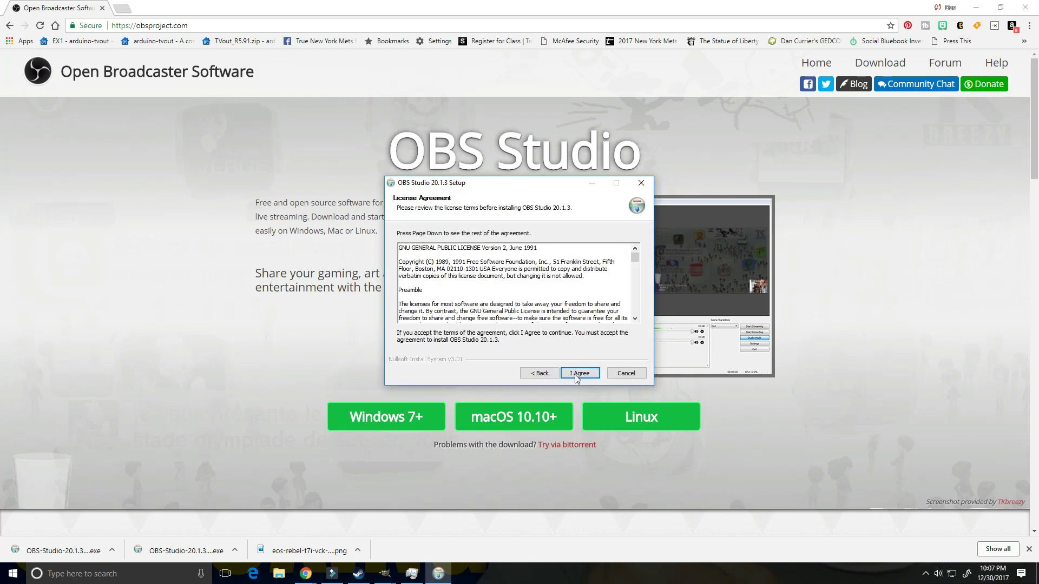
{"action": "left_click", "coordinate": [576, 373]}
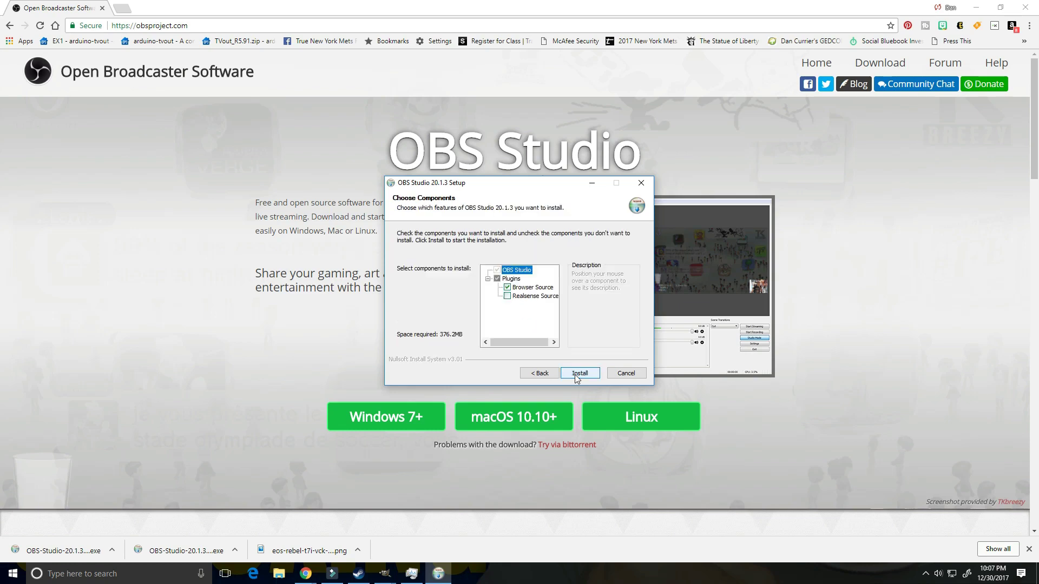
{"action": "left_click", "coordinate": [575, 372]}
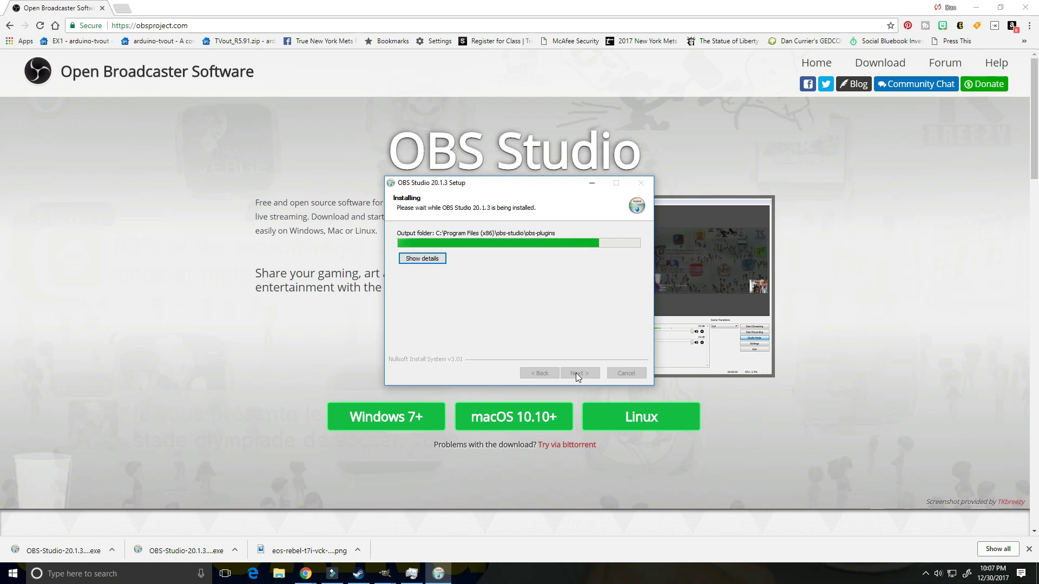
{"action": "left_click", "coordinate": [577, 372]}
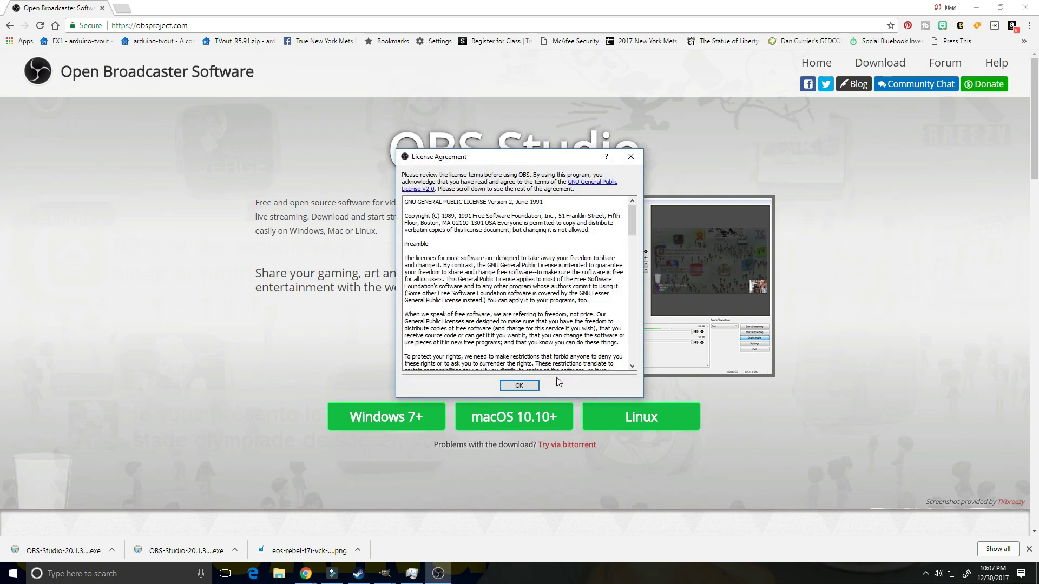
{"action": "left_click", "coordinate": [525, 383]}
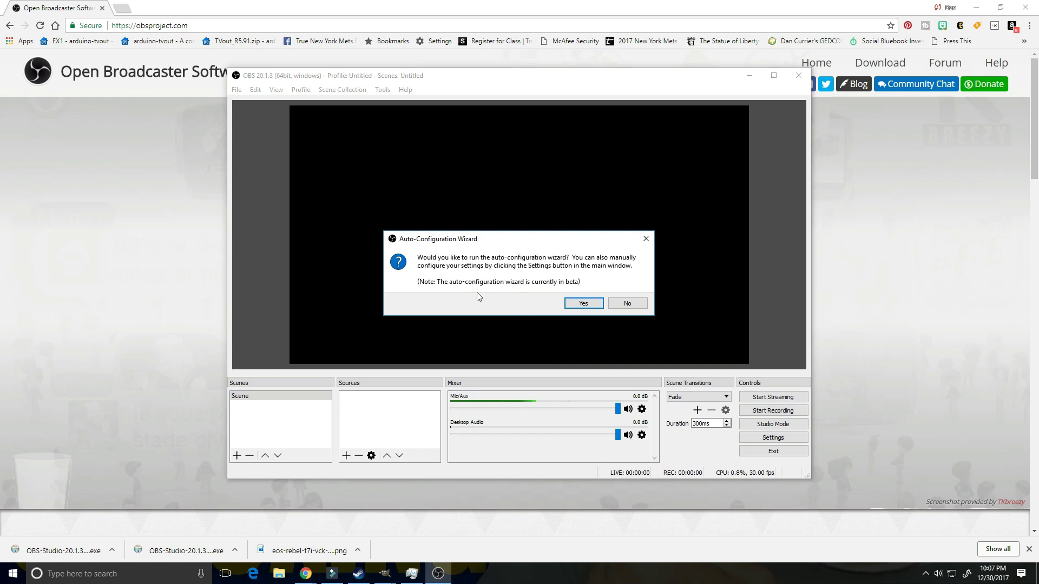
Step: Run the auto-configuration wizard for streaming with 1920x1080 canvas and FPS preferring high resolution
{"action": "left_click", "coordinate": [567, 305]}
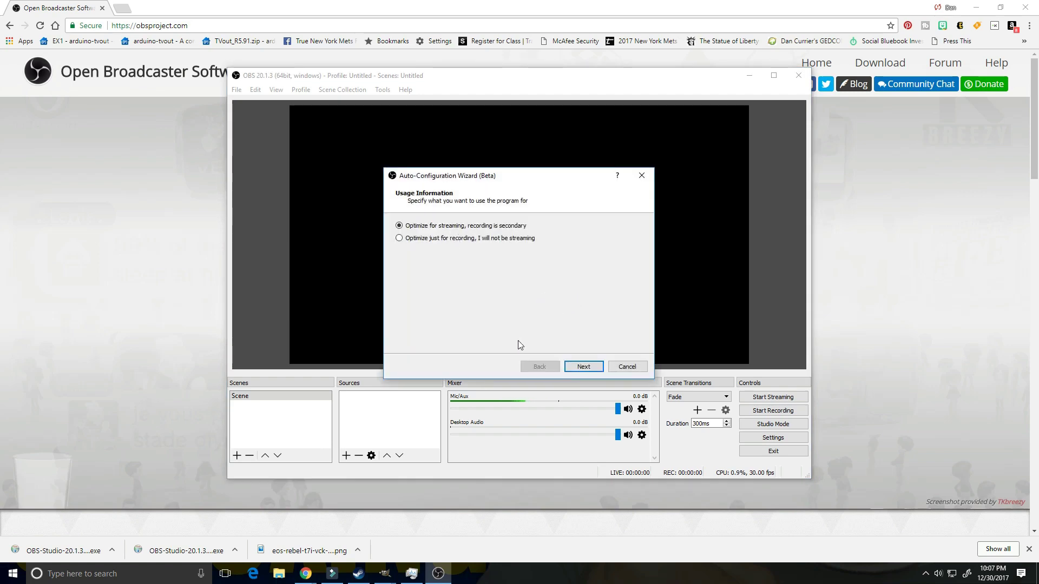
{"action": "left_click", "coordinate": [583, 367]}
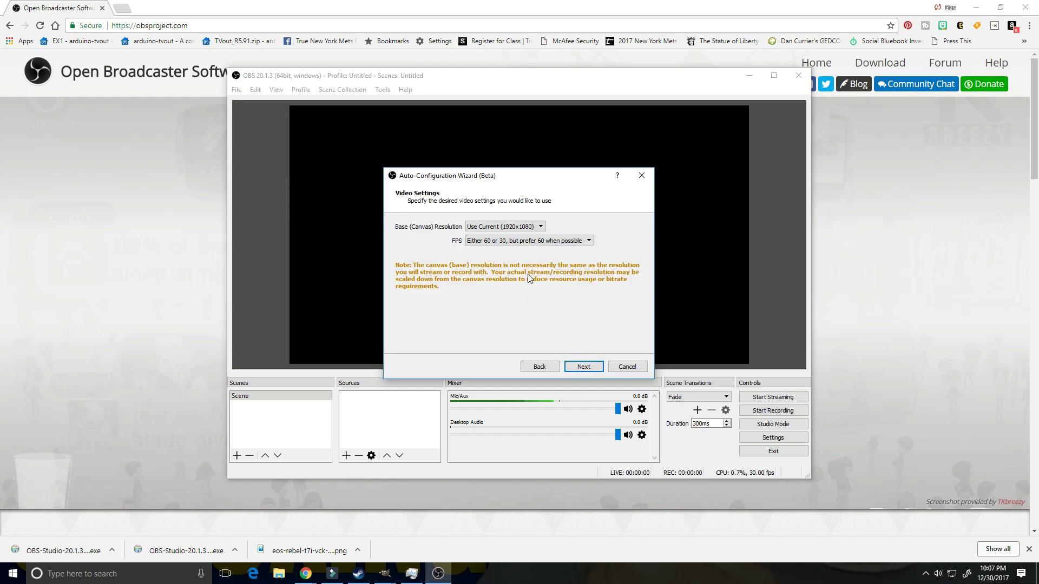
{"action": "left_click", "coordinate": [540, 227]}
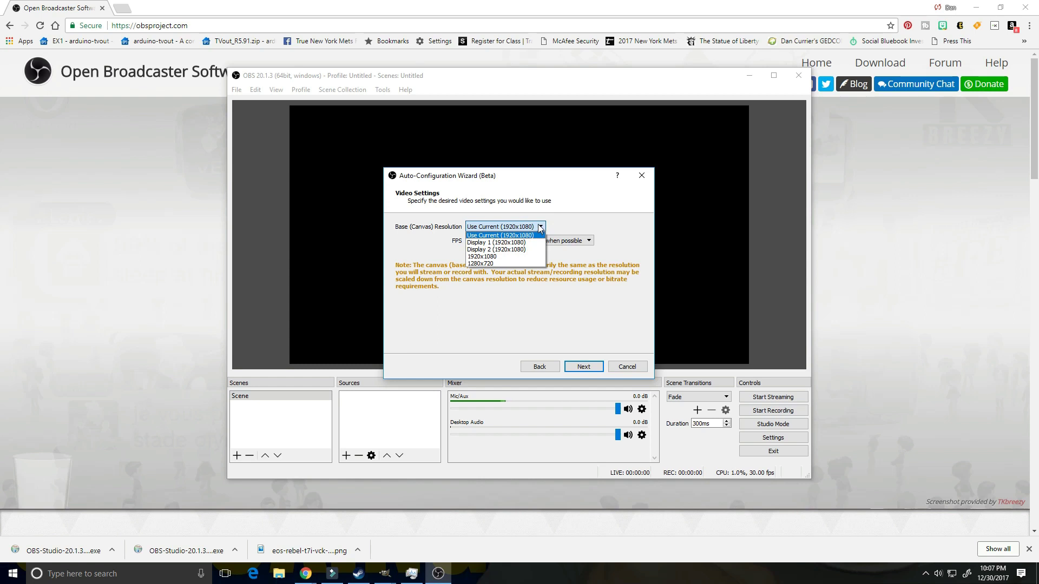
{"action": "left_click", "coordinate": [540, 230]}
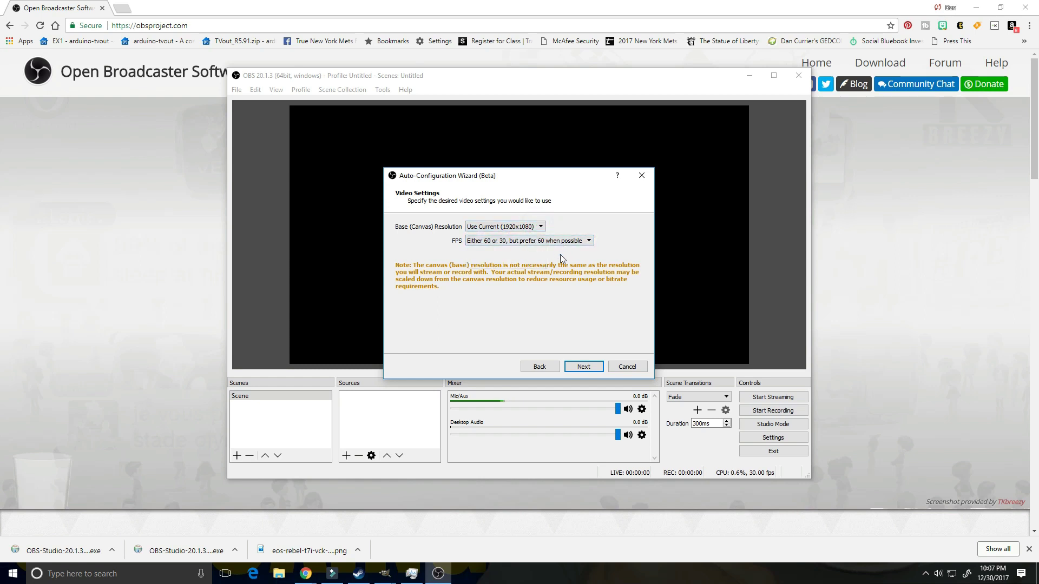
{"action": "left_click", "coordinate": [587, 241]}
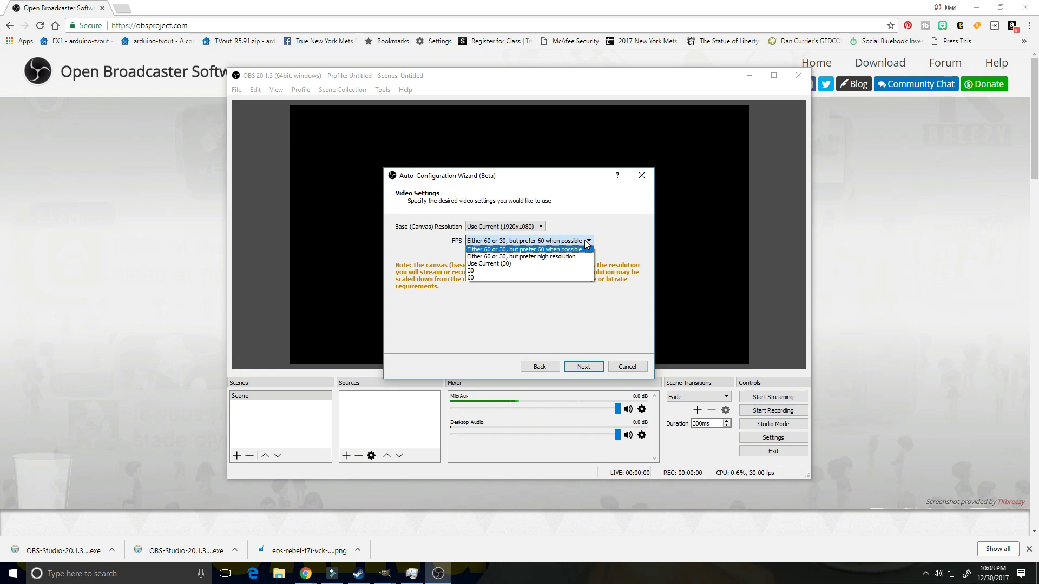
{"action": "left_click", "coordinate": [529, 256]}
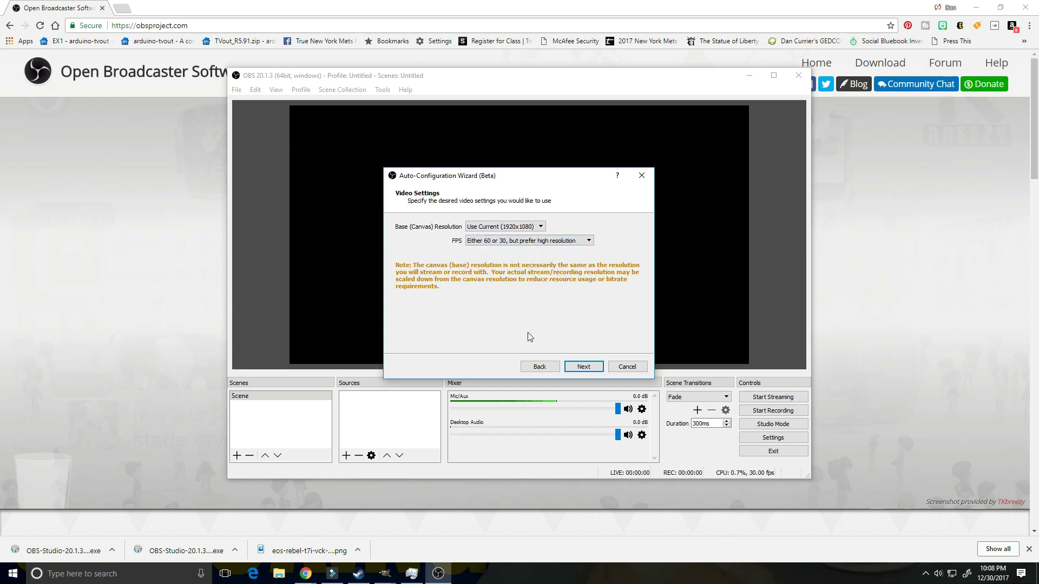
{"action": "left_click", "coordinate": [583, 370]}
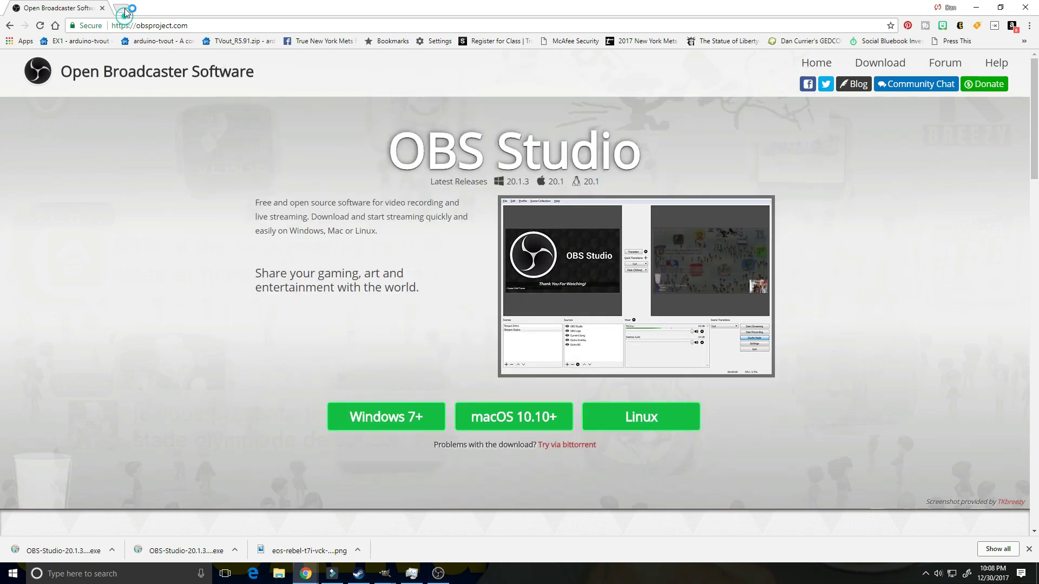
Step: Open YouTube's live streaming dashboard in a new tab to get the encoder settings
{"action": "left_click", "coordinate": [123, 9]}
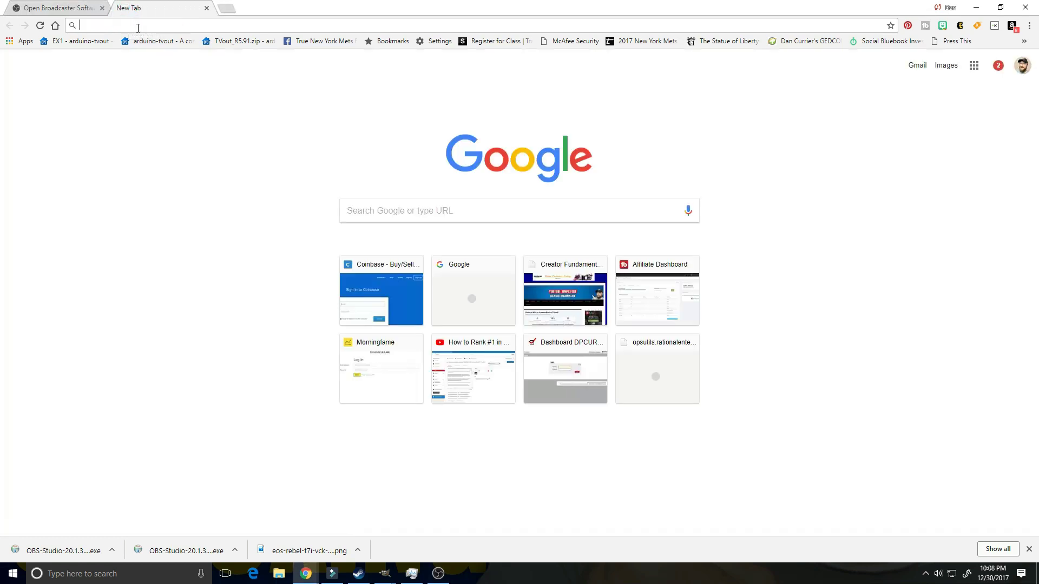
{"action": "type", "text": "youtube.com"}
{"action": "key", "text": "Return"}
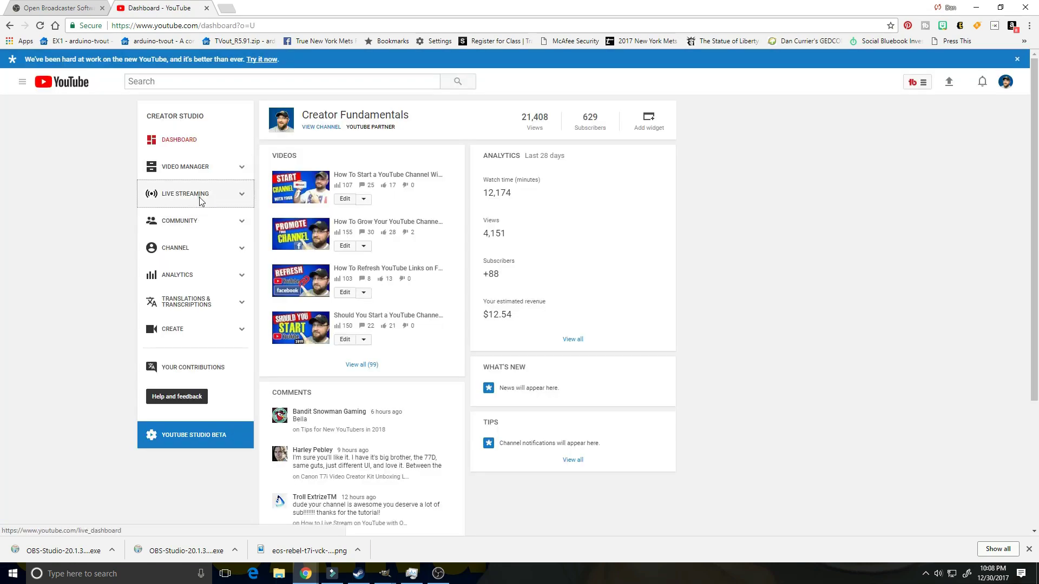
{"action": "left_click", "coordinate": [200, 200]}
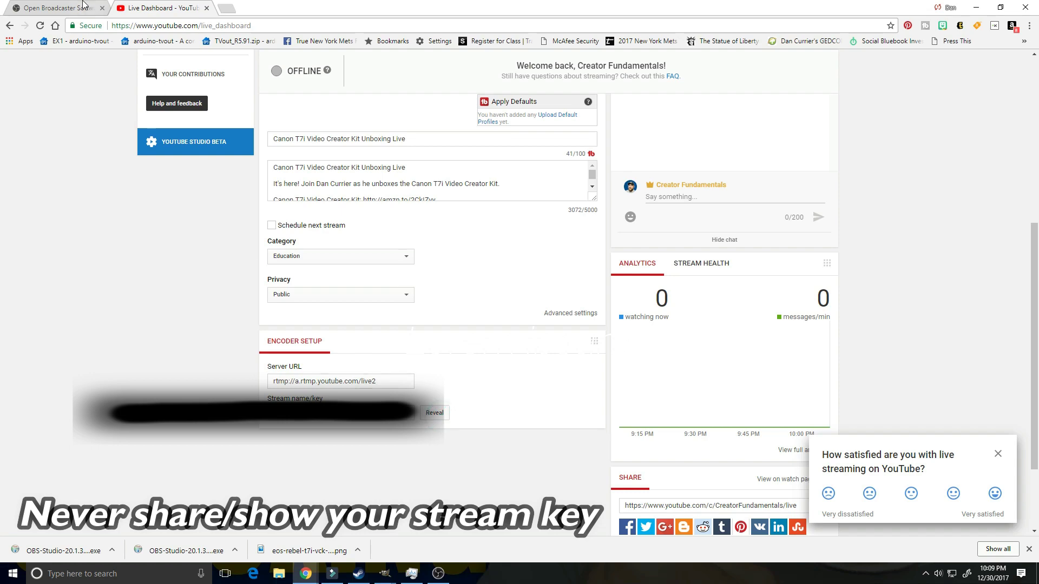
{"action": "left_click", "coordinate": [39, 10]}
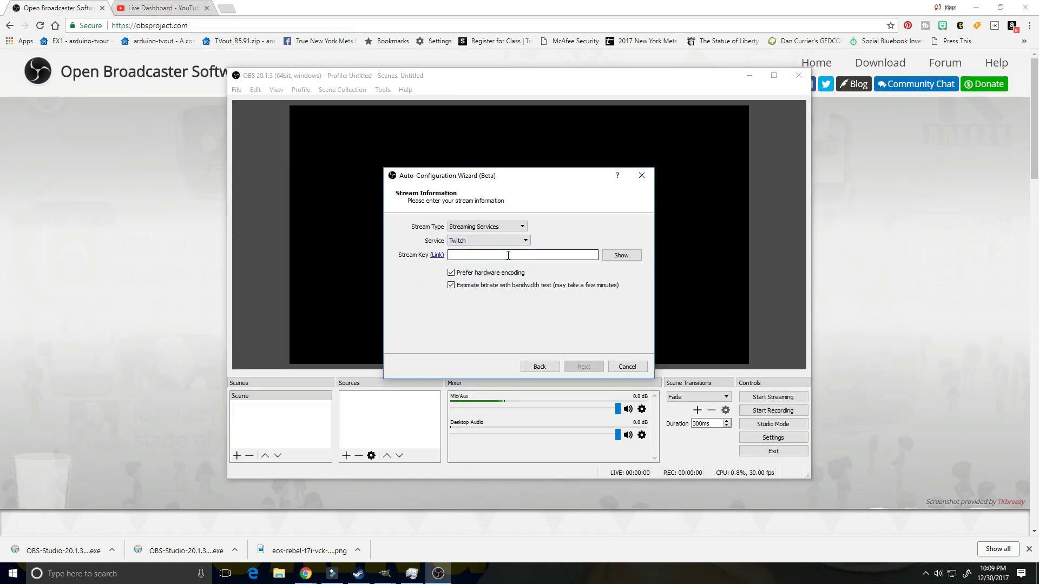
Step: Paste the YouTube stream key into the wizard and check it by toggling Show/Hide
{"action": "key", "text": "ctrl+v"}
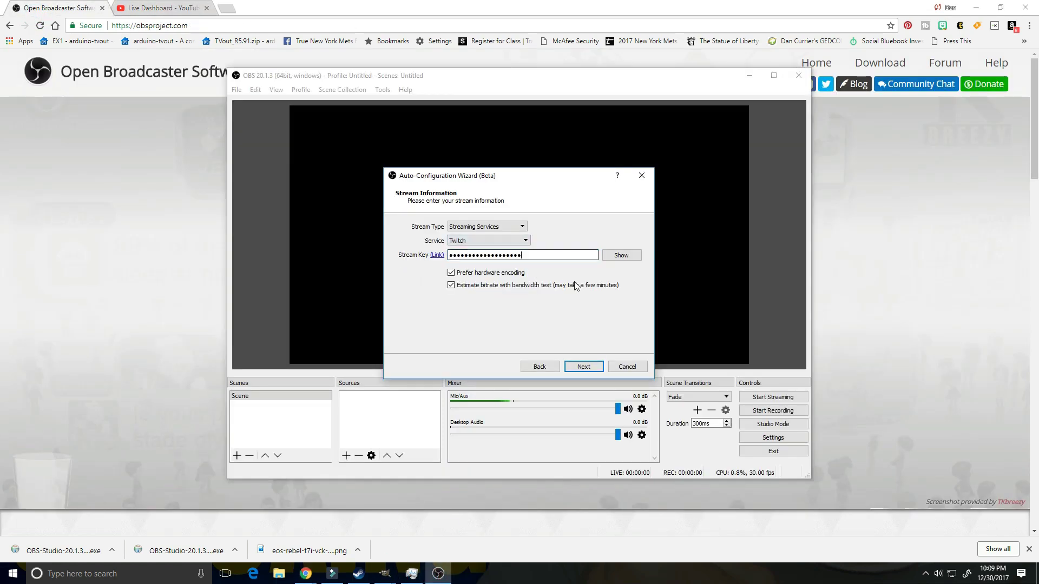
{"action": "left_click", "coordinate": [620, 256]}
{"action": "left_click", "coordinate": [620, 256]}
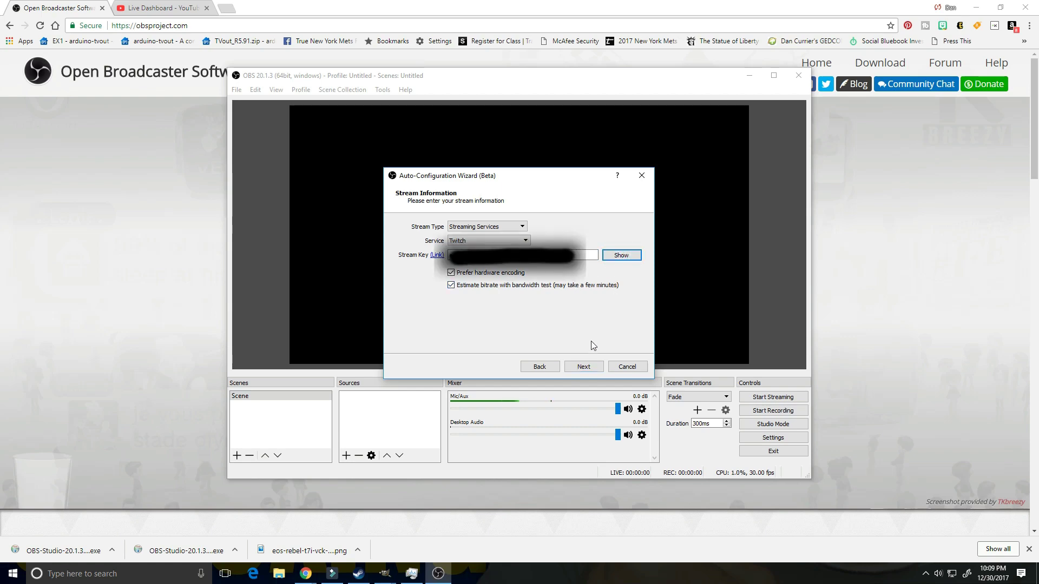
Step: Set the YouTube live stream's privacy to Private on the dashboard
{"action": "left_click", "coordinate": [139, 8]}
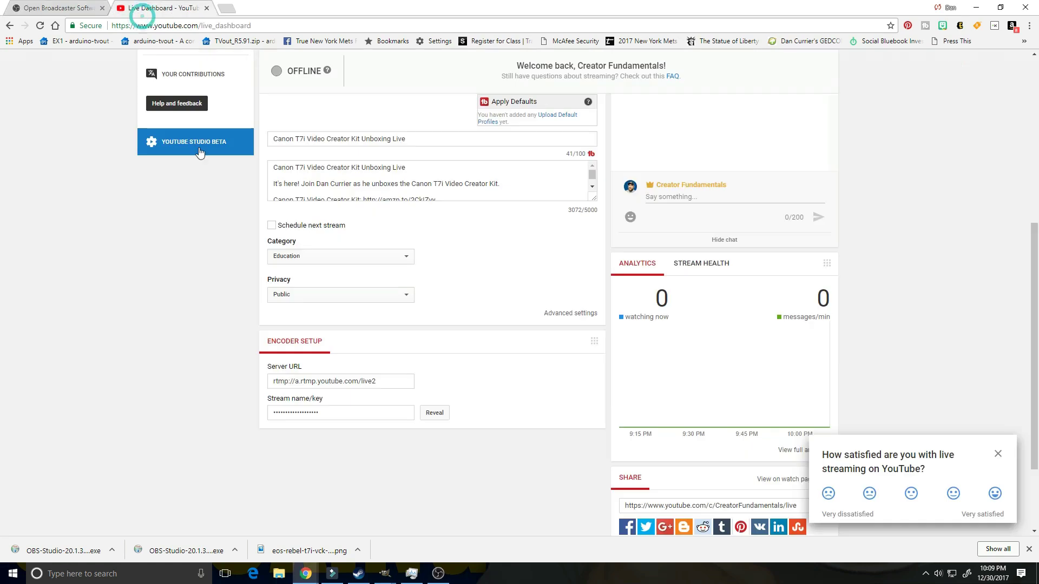
{"action": "left_click", "coordinate": [371, 296]}
{"action": "left_click", "coordinate": [348, 320]}
{"action": "left_click", "coordinate": [59, 8]}
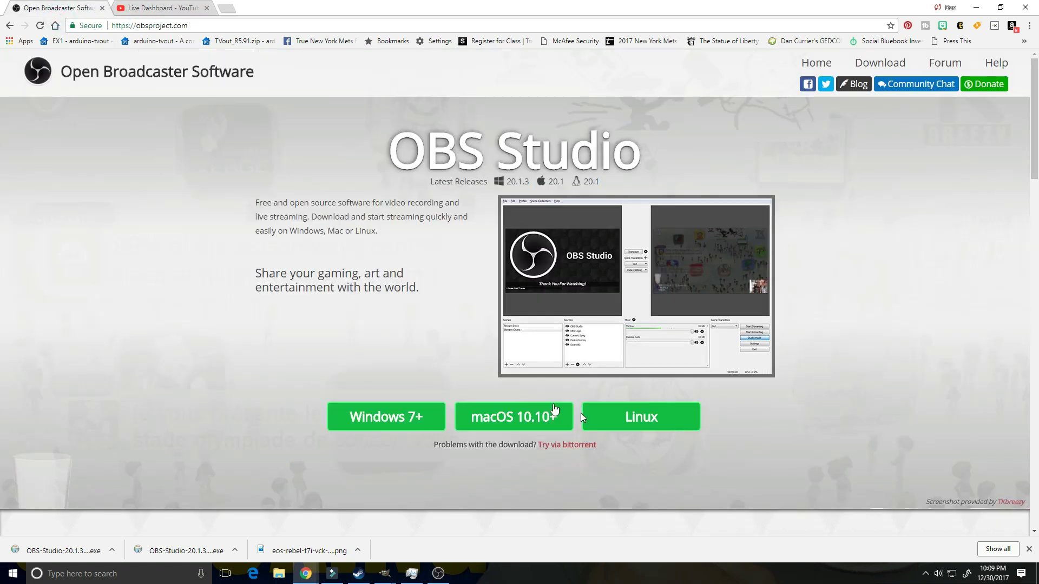
Step: Return to the OBS wizard, advance to the bandwidth test, then go back to stream information
{"action": "left_click", "coordinate": [445, 578]}
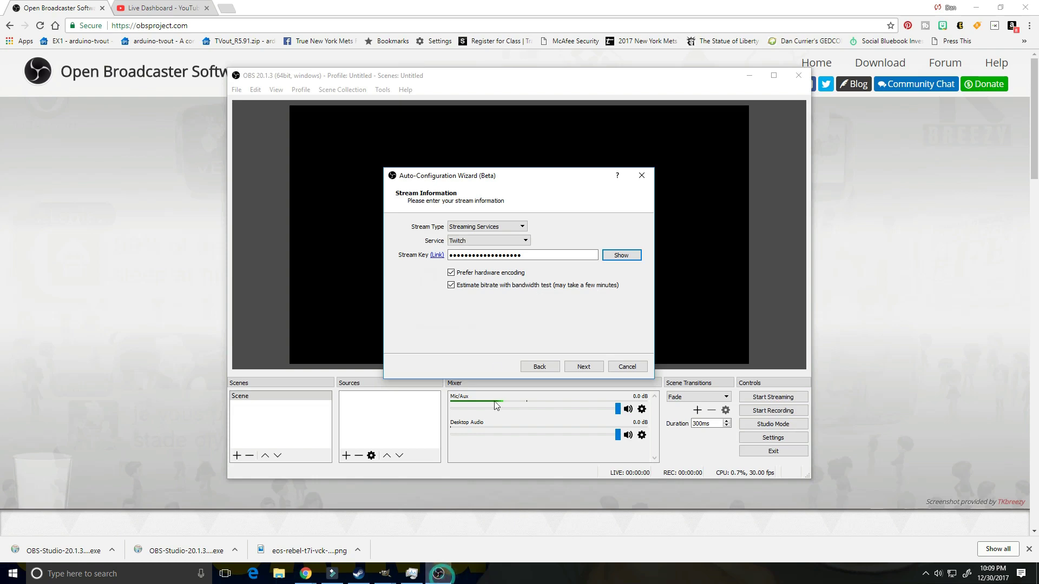
{"action": "left_click", "coordinate": [583, 368]}
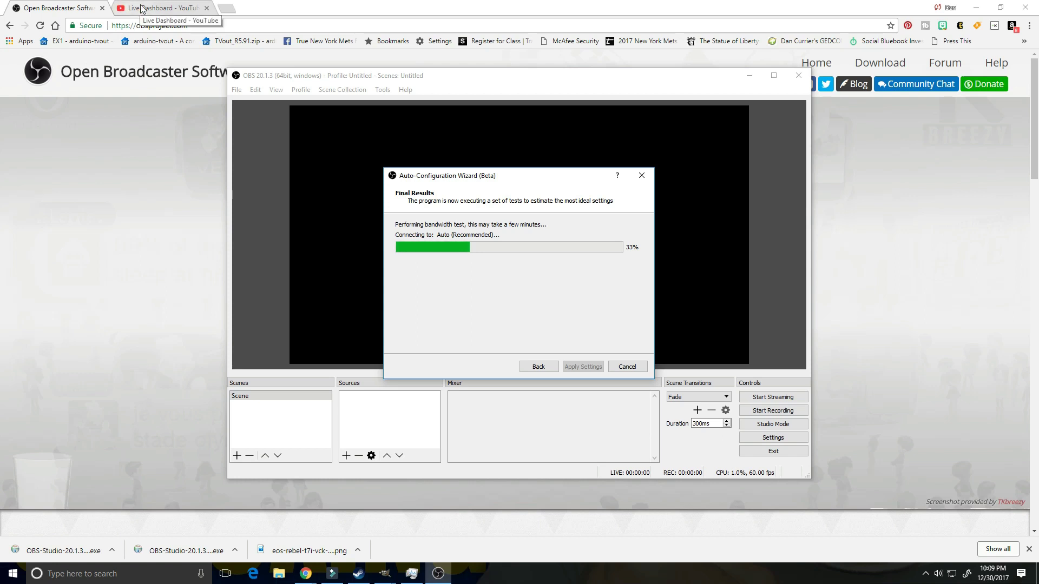
{"action": "left_click", "coordinate": [538, 367]}
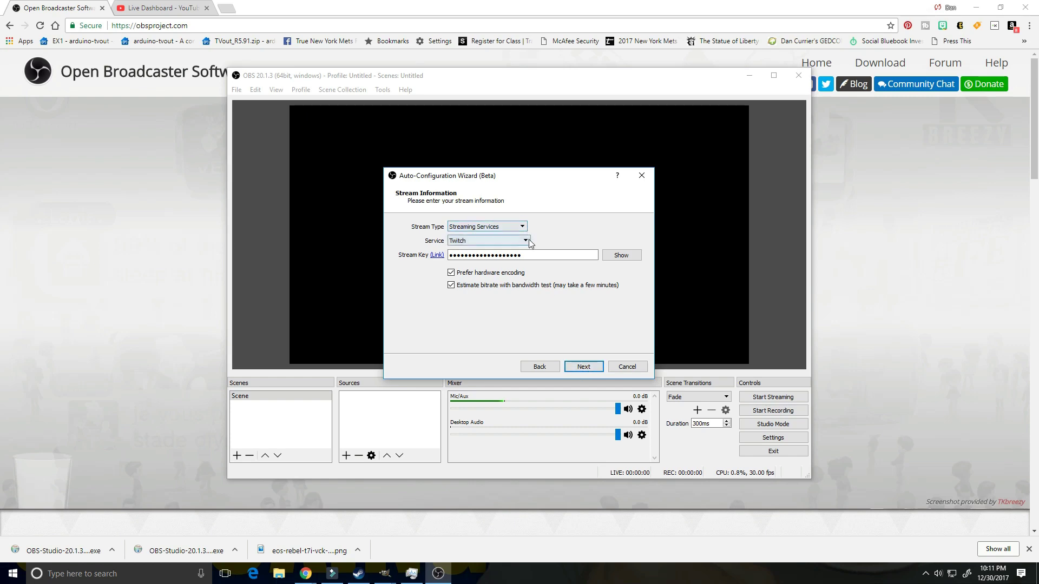
Step: Set the wizard's service to YouTube / YouTube Gaming and continue to the bandwidth test
{"action": "left_click", "coordinate": [508, 241]}
{"action": "left_click", "coordinate": [496, 249]}
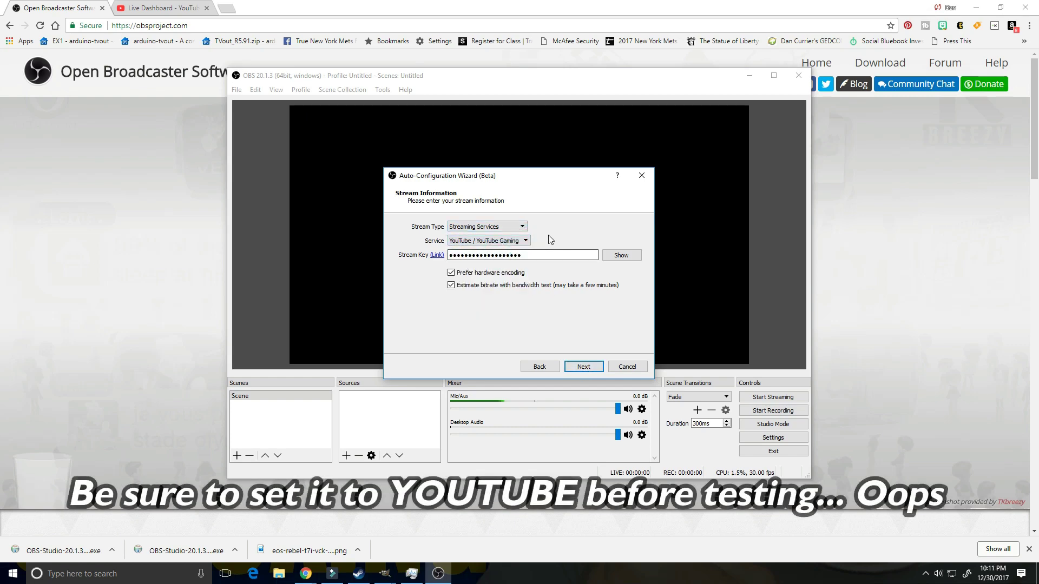
{"action": "left_click", "coordinate": [521, 227]}
{"action": "left_click", "coordinate": [557, 227]}
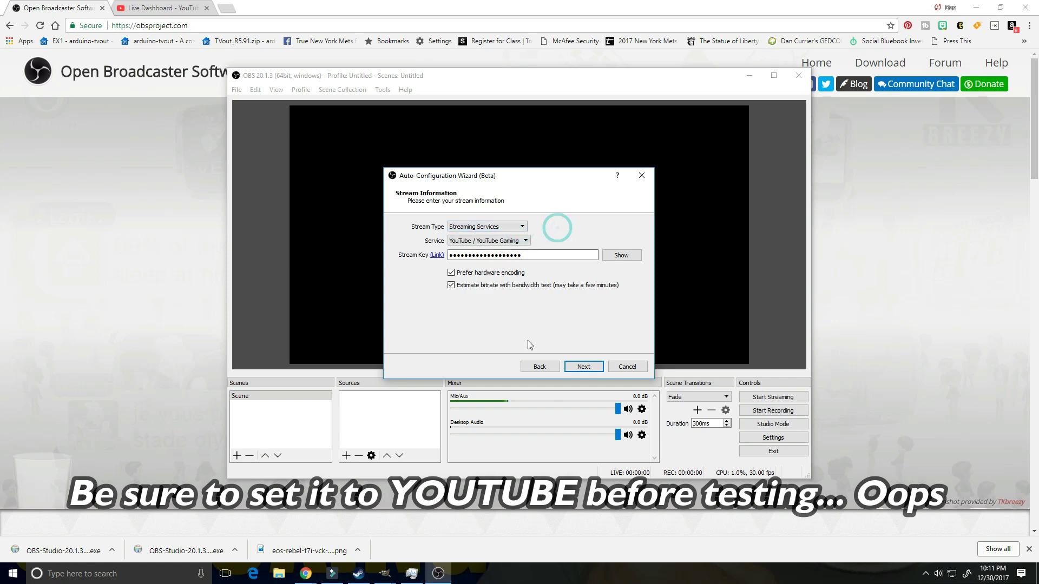
{"action": "left_click", "coordinate": [583, 366]}
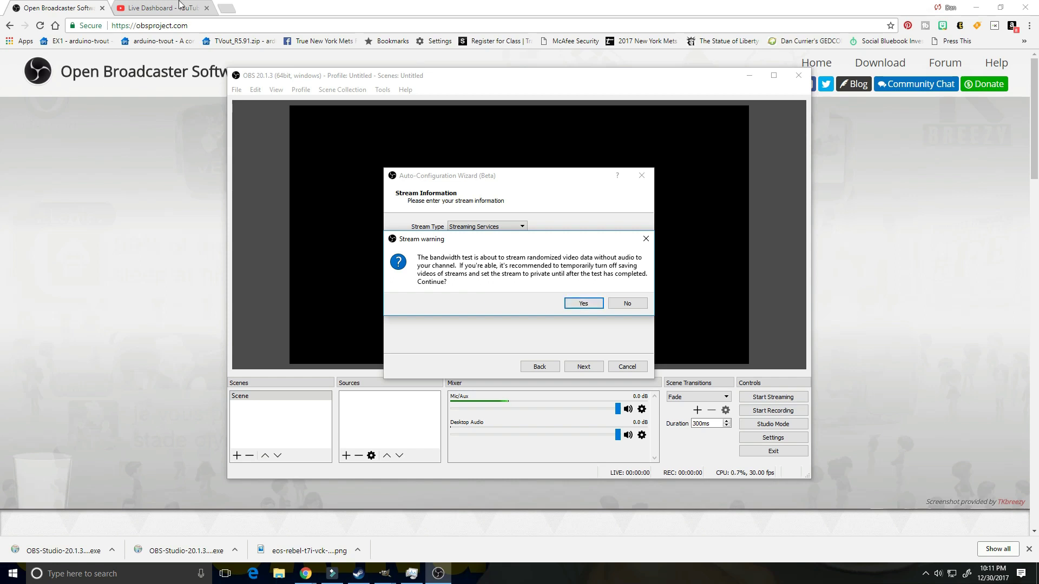
Step: Check the YouTube live dashboard in Chrome, then return to the OBS window
{"action": "key", "text": "alt+Tab"}
{"action": "key", "text": "ctrl+Tab"}
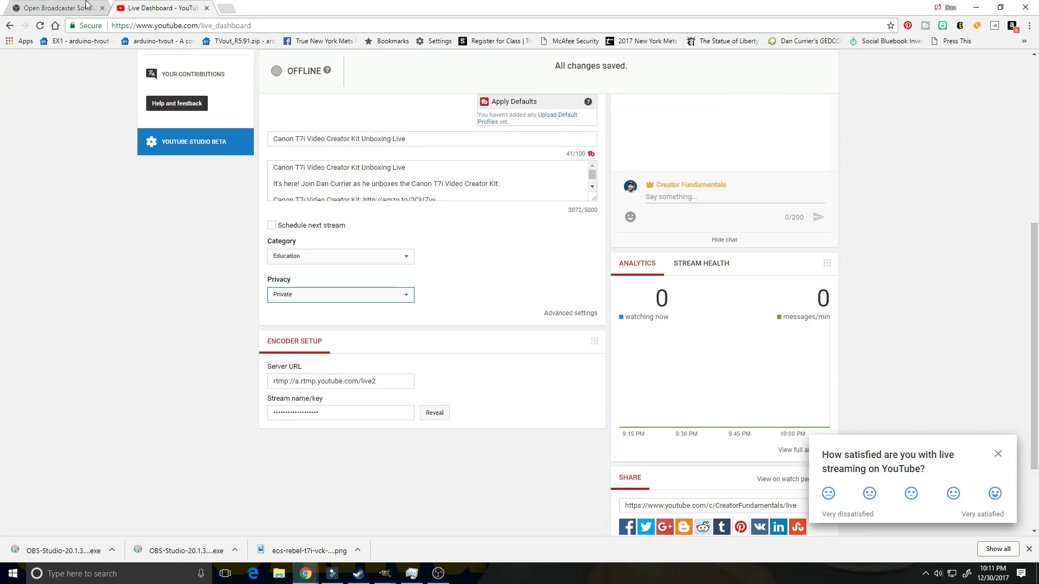
{"action": "left_click", "coordinate": [79, 7]}
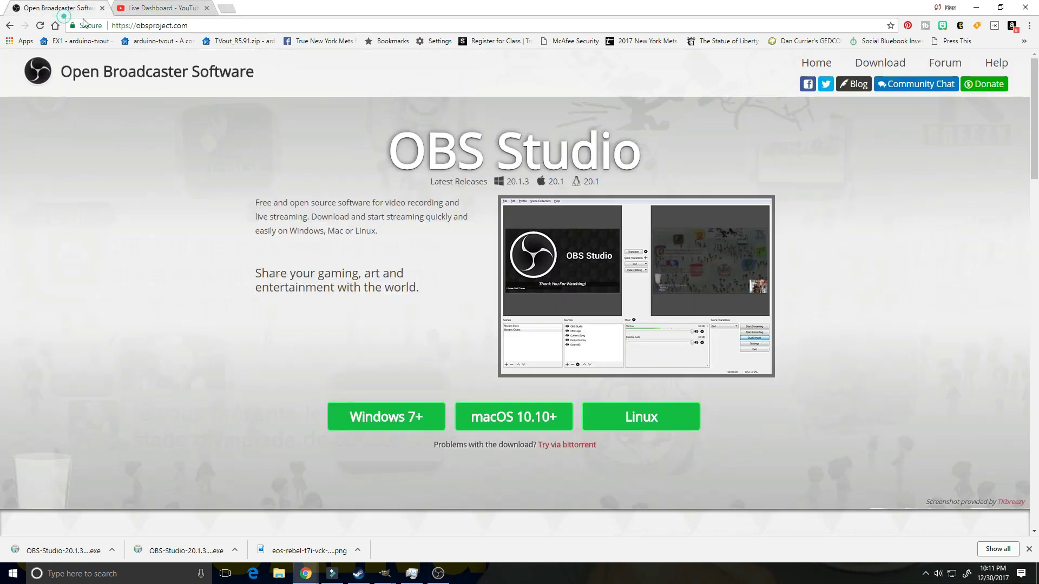
{"action": "left_click", "coordinate": [438, 573]}
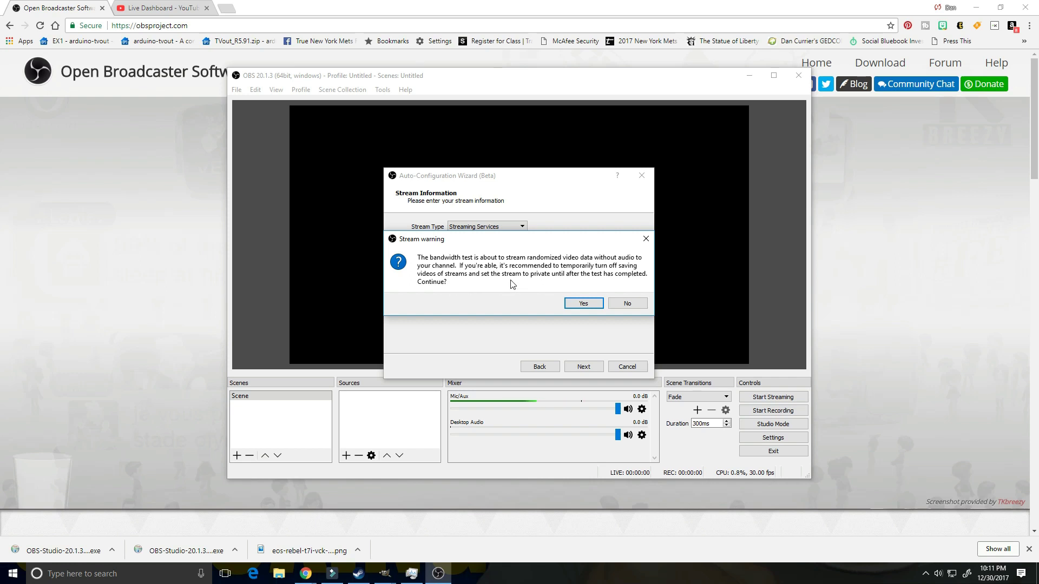
Step: Confirm the bandwidth test and apply the recommended 10000 bitrate, 1920x1080, 60 FPS settings
{"action": "left_click", "coordinate": [583, 302]}
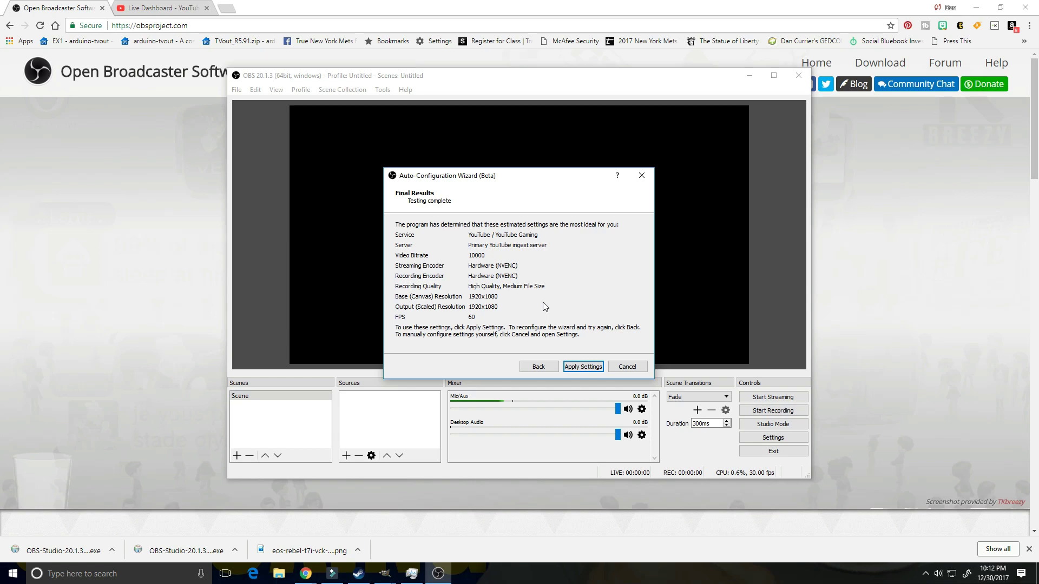
{"action": "left_click", "coordinate": [580, 369]}
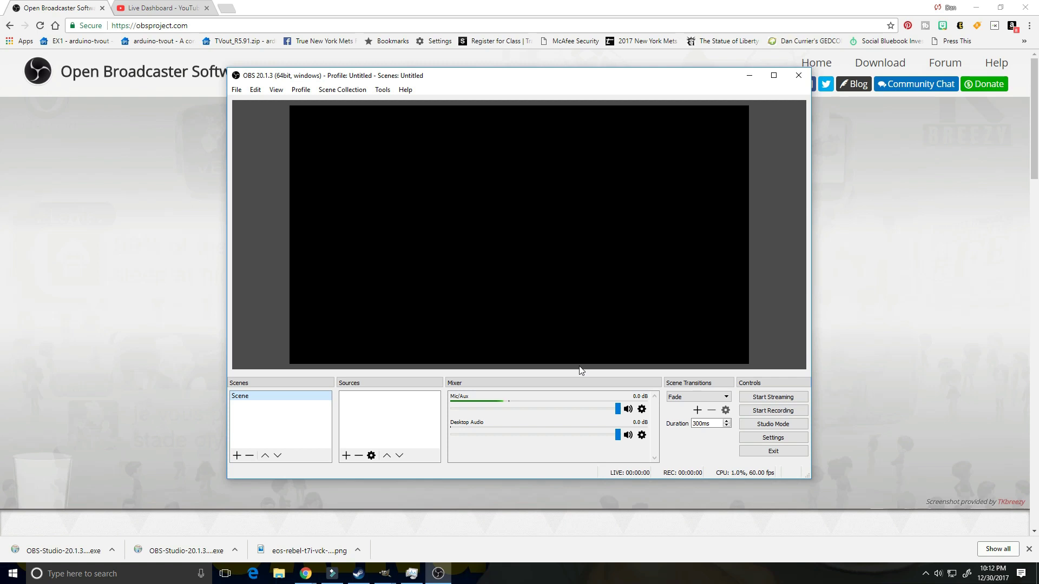
Step: Enable Studio Mode, send the Scene from preview to program, and show quick-transition options
{"action": "left_click", "coordinate": [754, 426]}
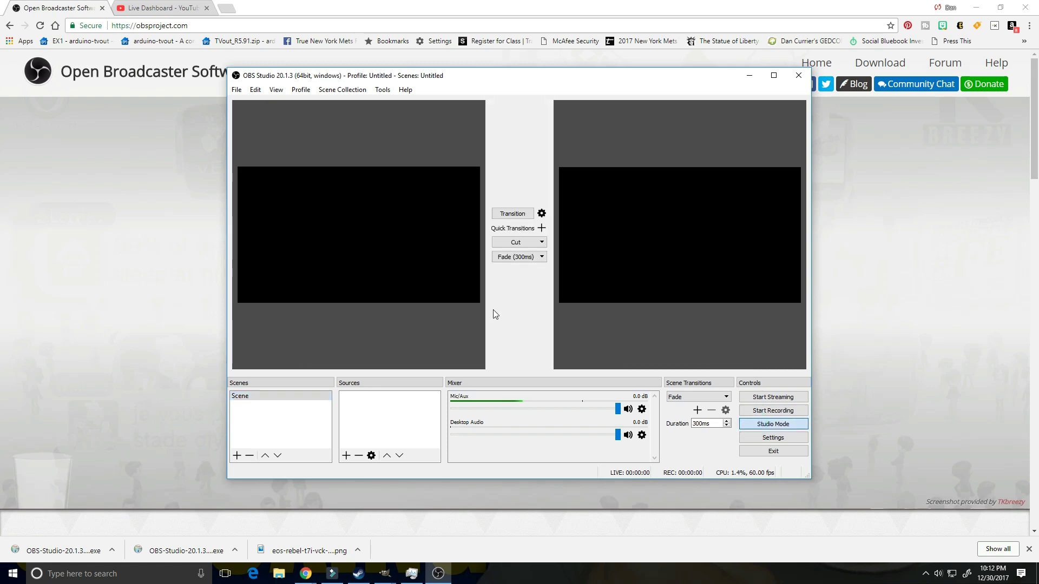
{"action": "double_click", "coordinate": [780, 427]}
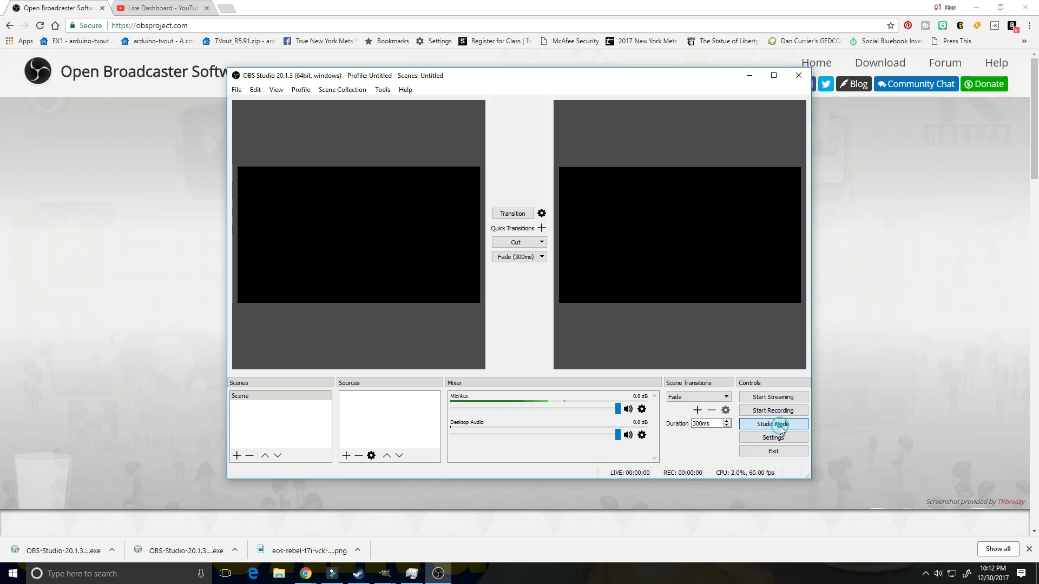
{"action": "left_click", "coordinate": [283, 398]}
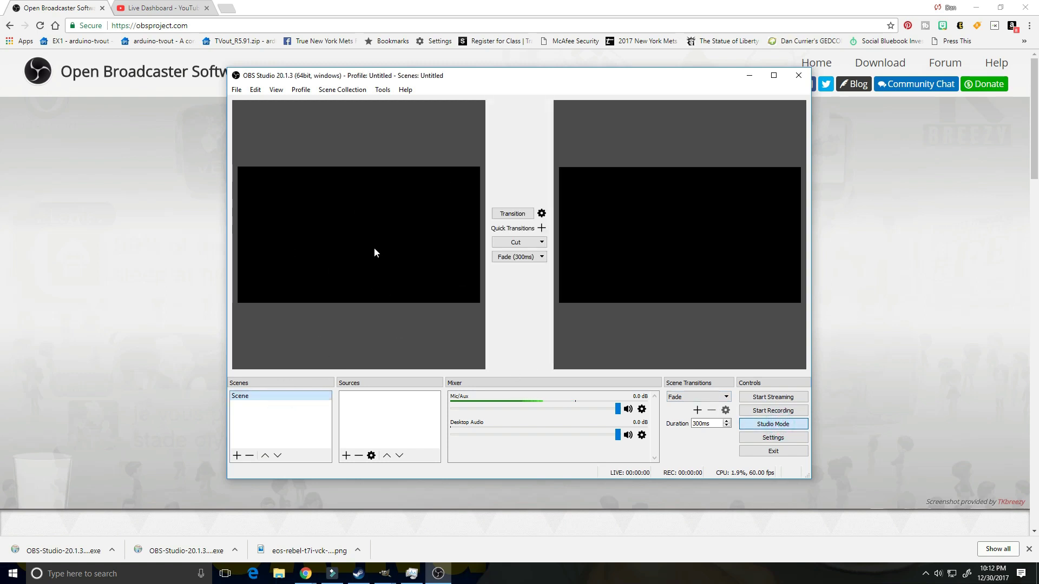
{"action": "left_click", "coordinate": [503, 216]}
{"action": "left_click", "coordinate": [514, 214]}
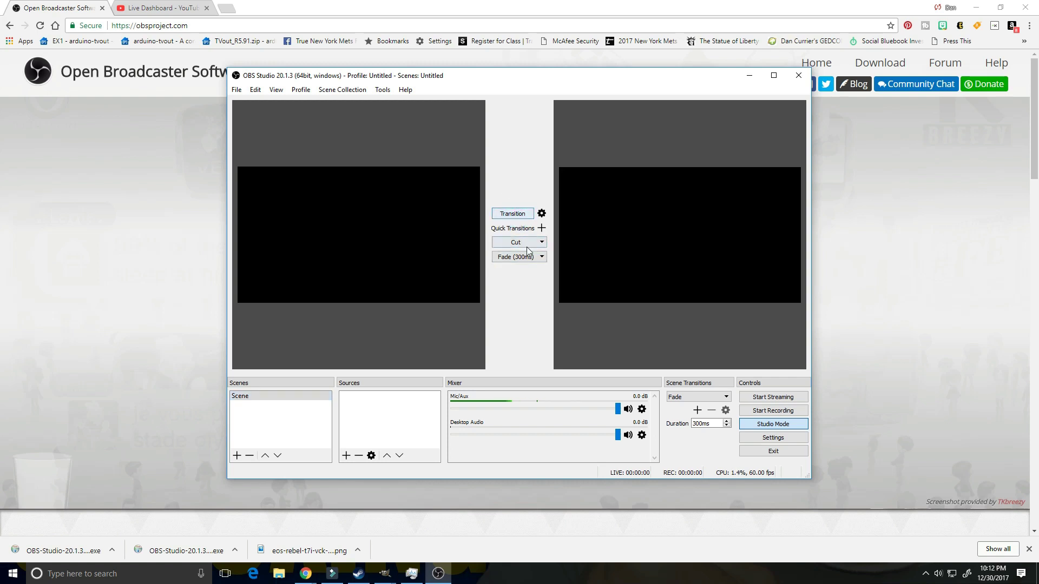
{"action": "left_click", "coordinate": [542, 228]}
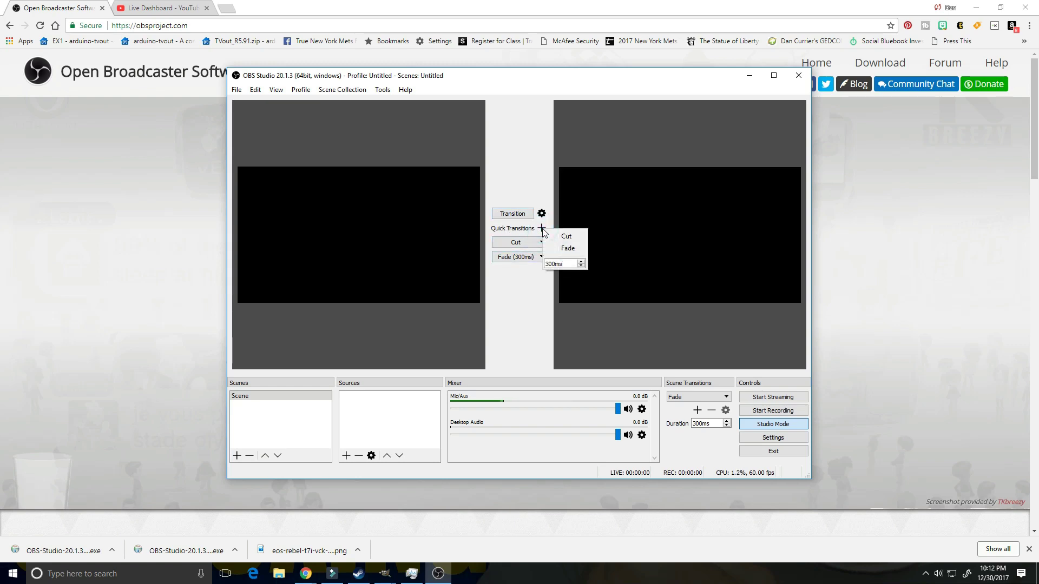
Step: Raise the quick transition duration to 600 ms and add it as a Fade transition
{"action": "left_click", "coordinate": [581, 262]}
{"action": "left_click", "coordinate": [581, 261]}
{"action": "left_click", "coordinate": [582, 262]}
{"action": "left_click", "coordinate": [581, 262]}
{"action": "left_click", "coordinate": [581, 262]}
{"action": "left_click", "coordinate": [578, 268]}
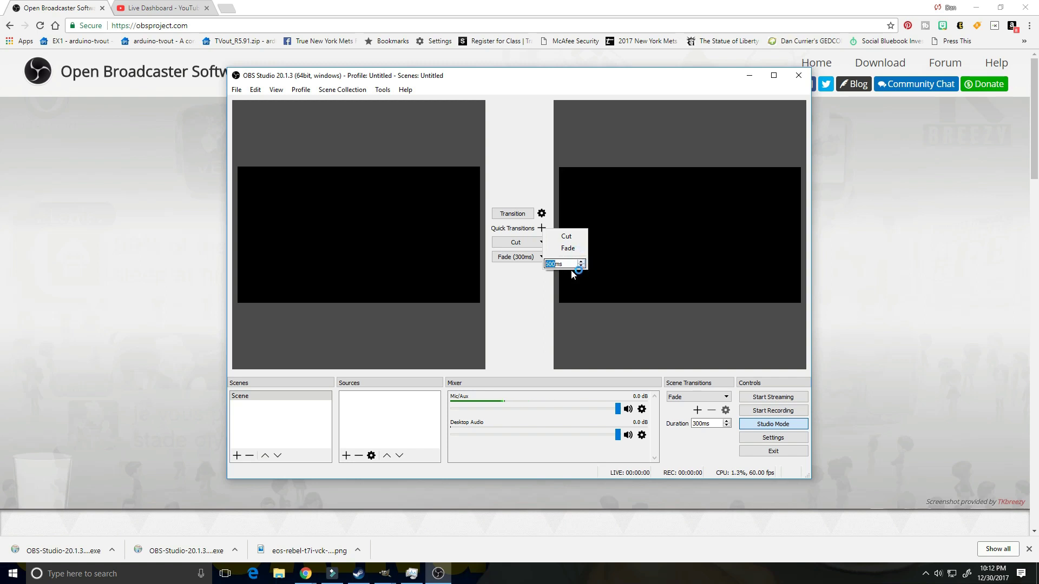
{"action": "left_click", "coordinate": [572, 239]}
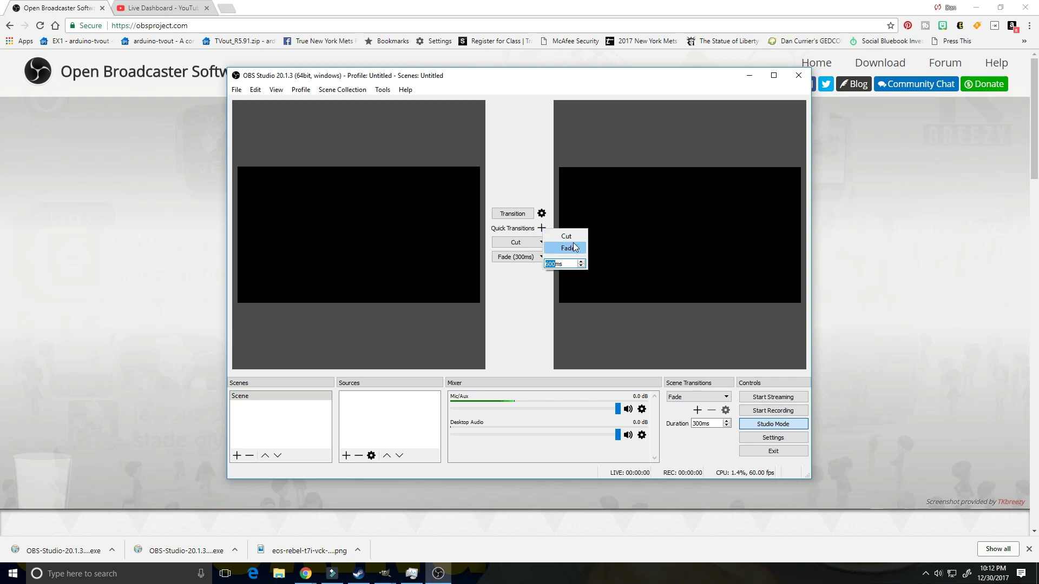
{"action": "left_click", "coordinate": [568, 248]}
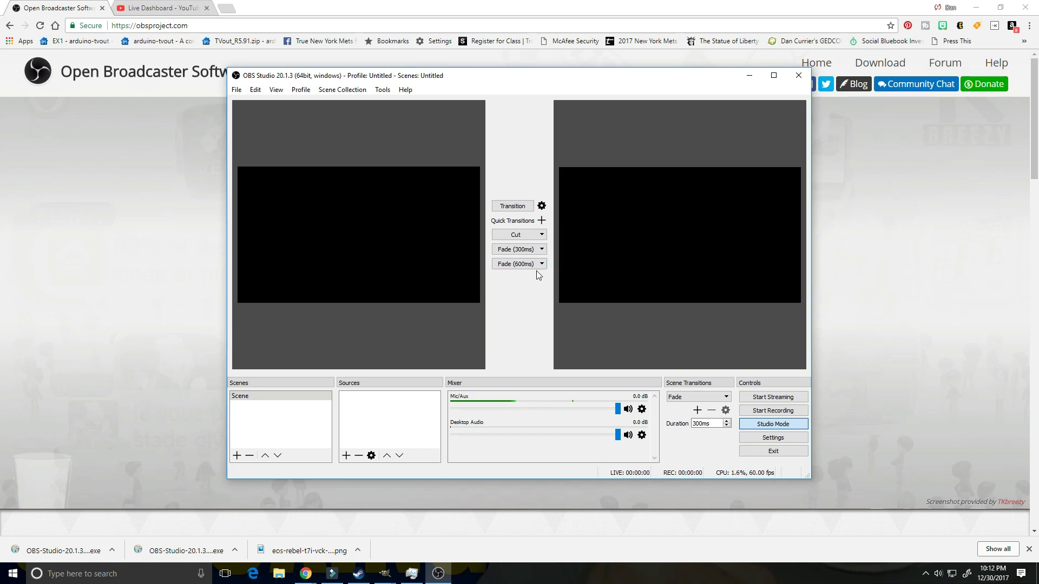